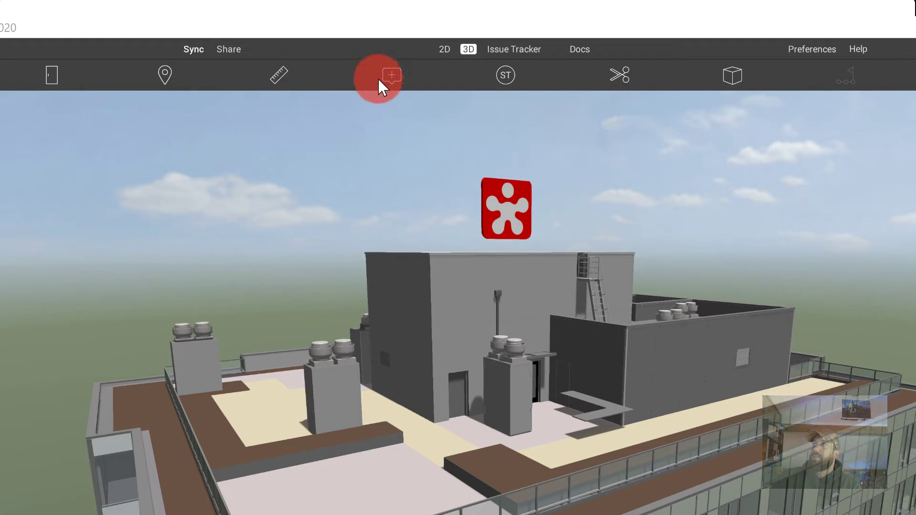
Start a measurement, discard it, and place a section plane cutting the MEP Tower Spool 2020 model.
click(278, 76)
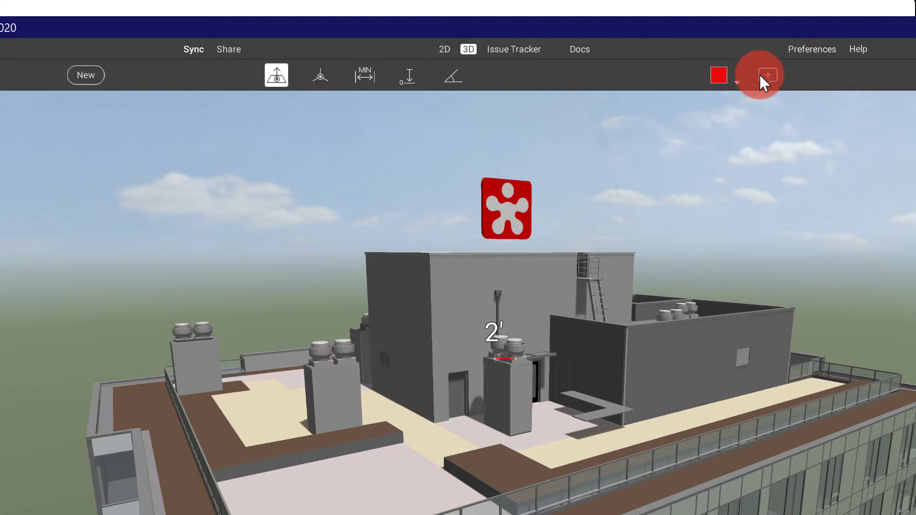
key(Escape)
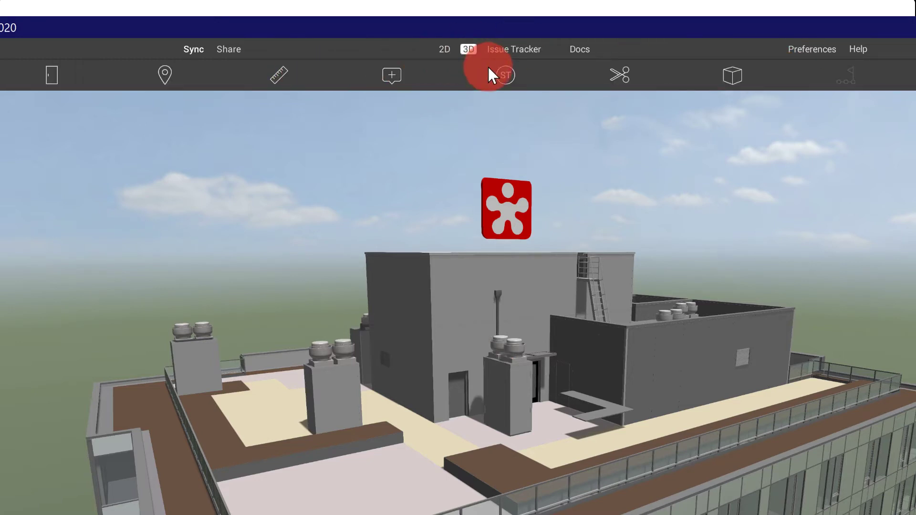
click(625, 72)
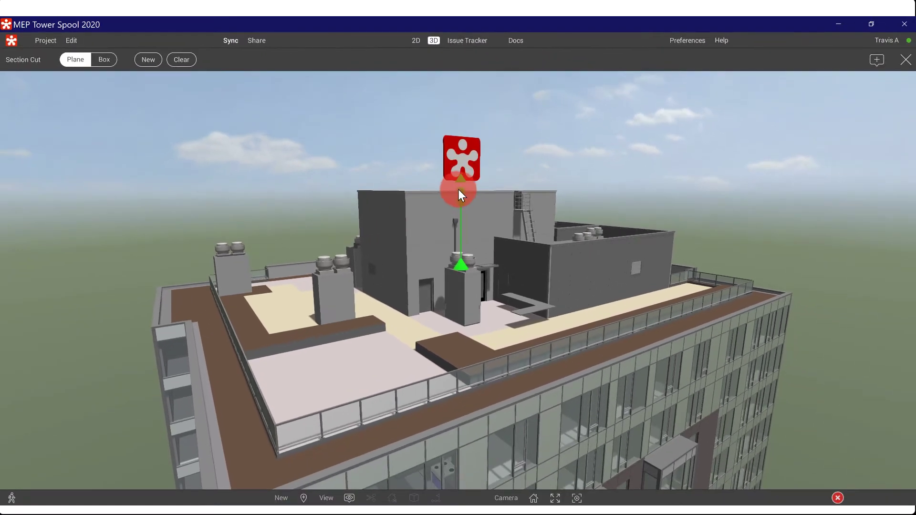
Lower the section cut to a floor plan and pin a new issue on the kitchen appliance.
drag(459, 190, 485, 348)
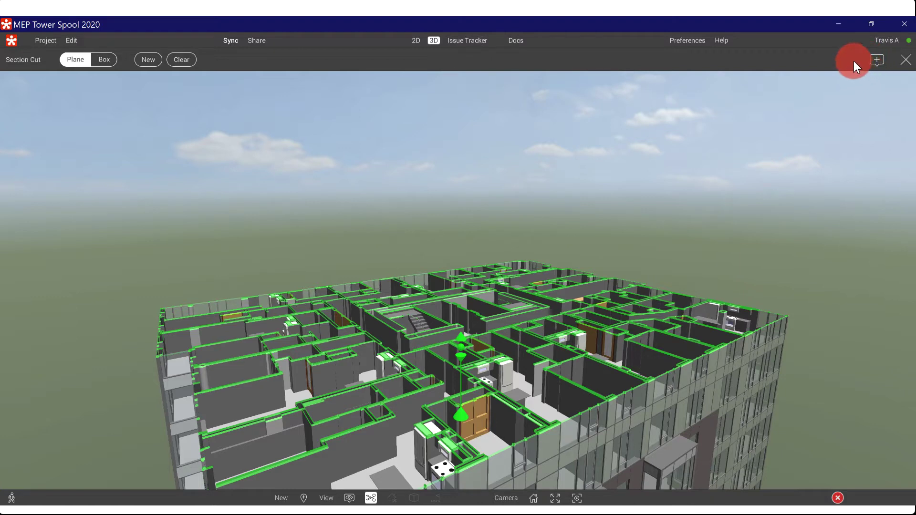
click(875, 58)
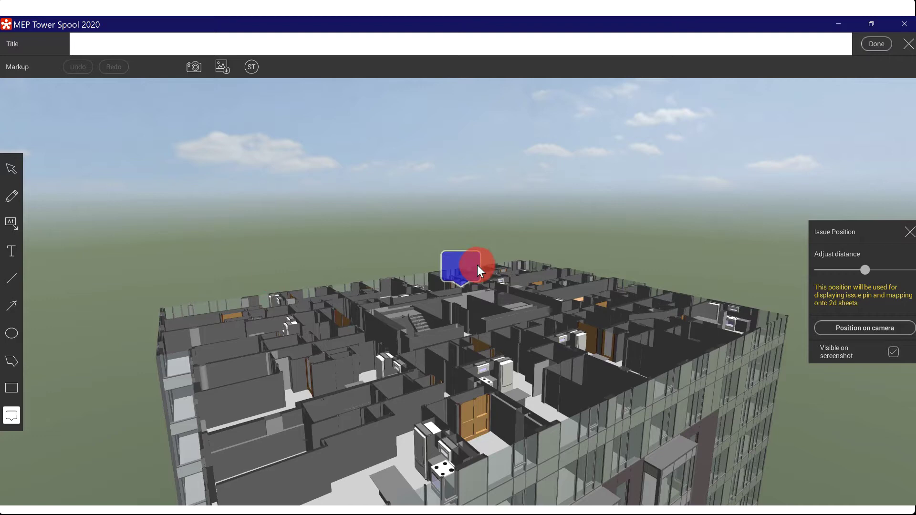
drag(466, 267, 293, 302)
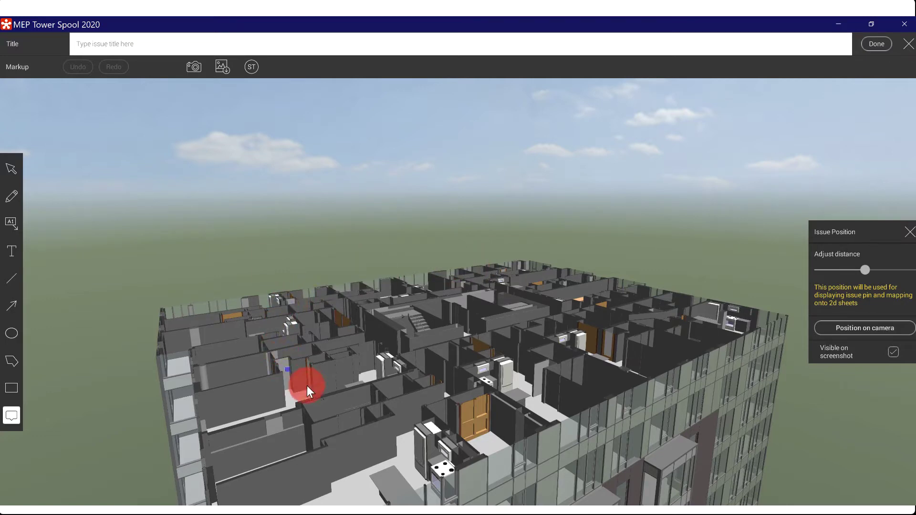
drag(307, 385, 600, 430)
drag(585, 331, 482, 366)
Draw a blue freehand pen circle around the oven, deleting a stray first stroke.
click(13, 195)
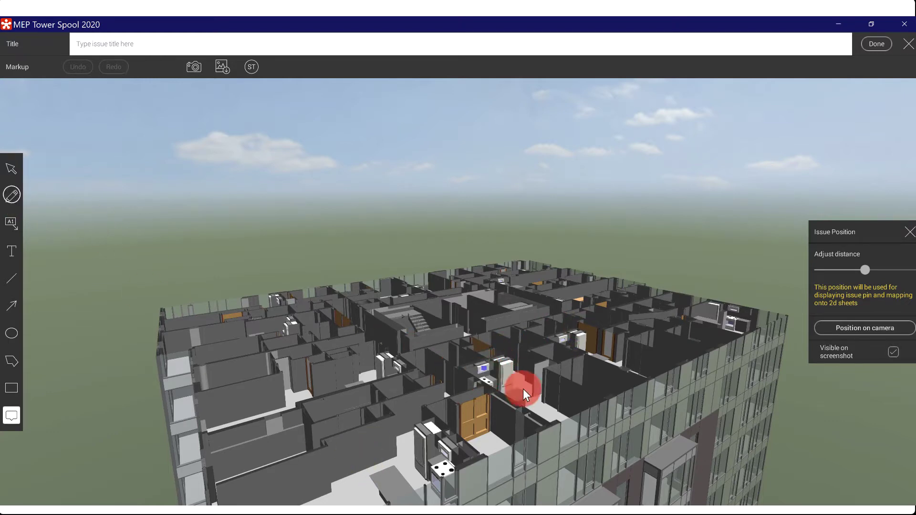
drag(490, 366, 481, 357)
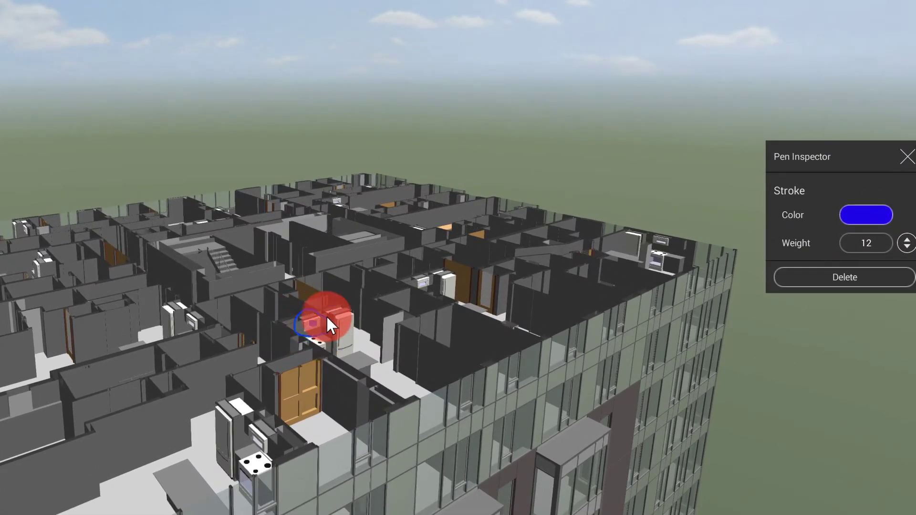
key(Delete)
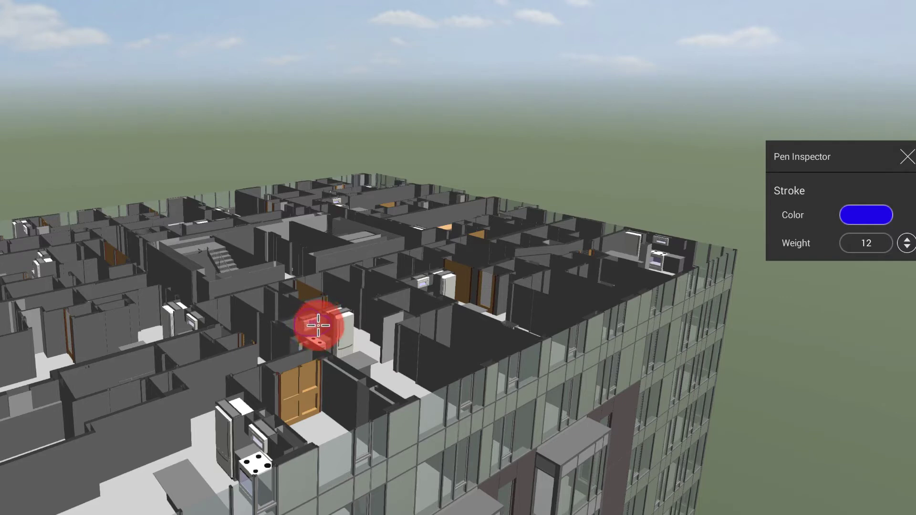
drag(318, 326, 324, 323)
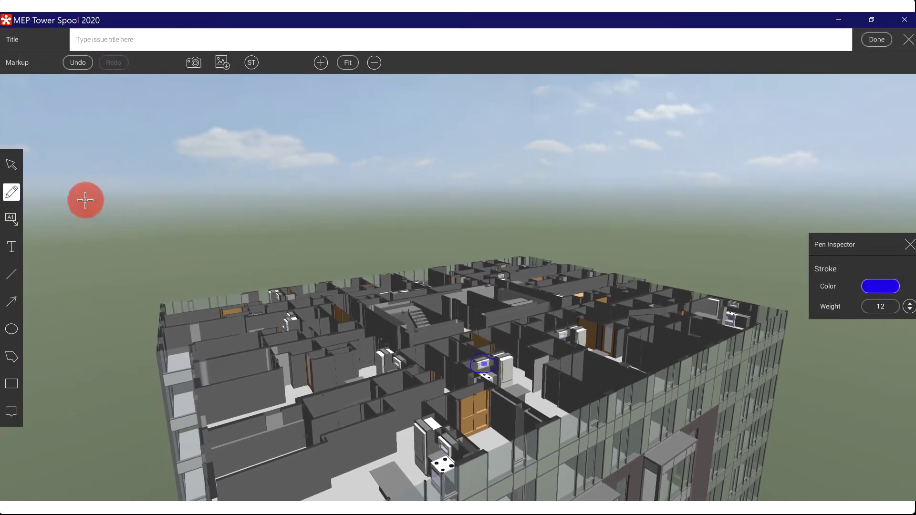
Add a callout leading from the ringed oven that reads 'swap out'.
click(12, 219)
drag(484, 360, 555, 329)
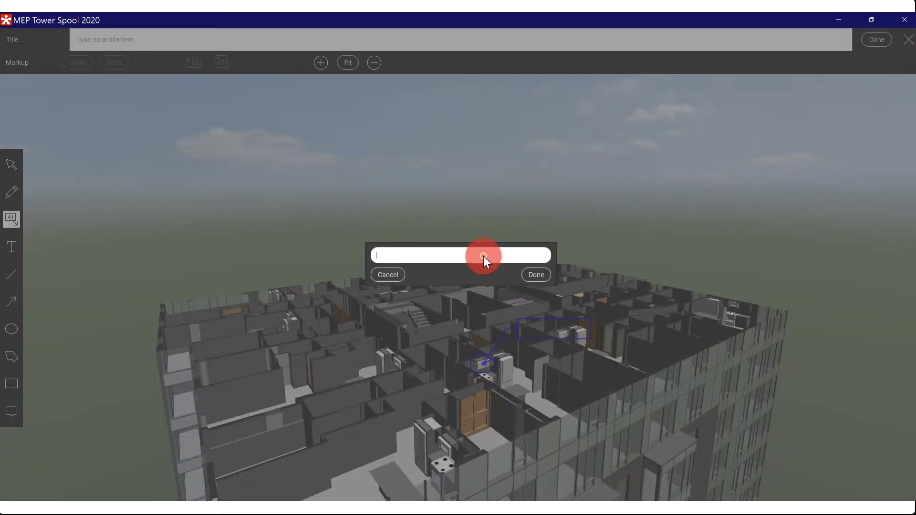
text(swap out)
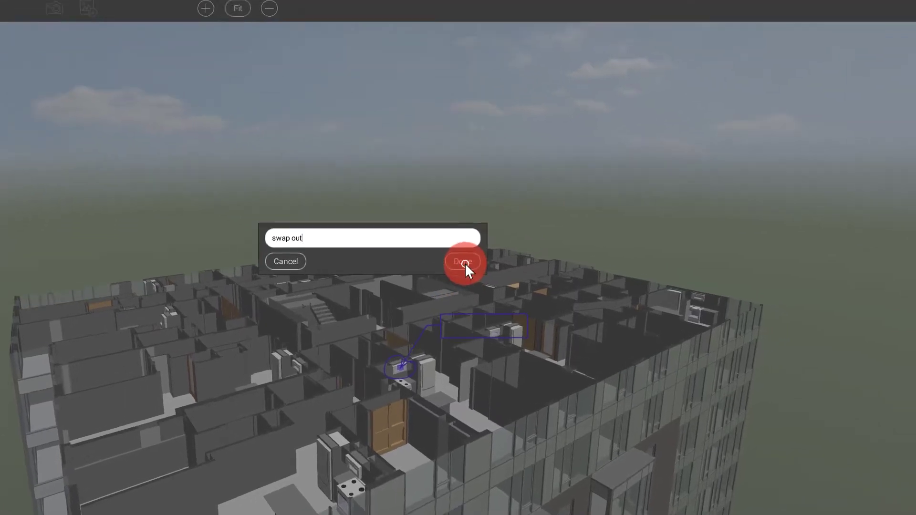
click(463, 262)
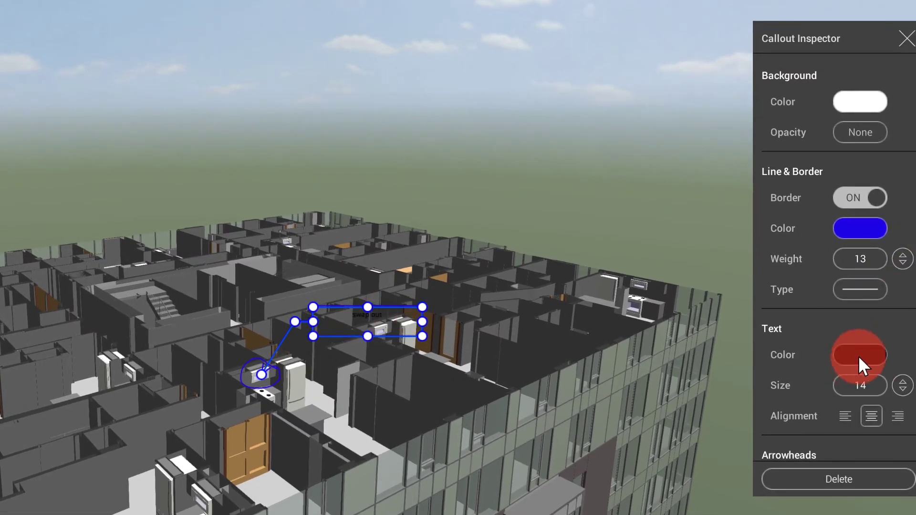
Make the callout text yellow at size 31.
click(860, 357)
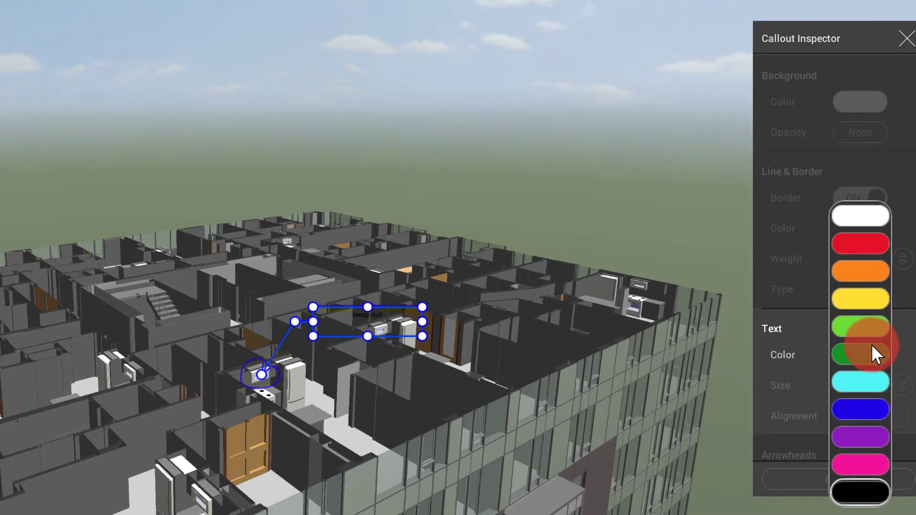
click(866, 298)
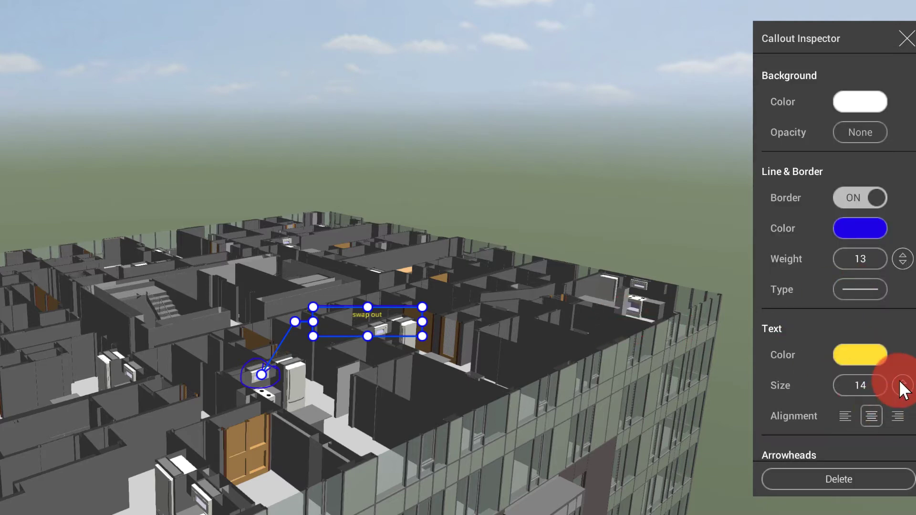
drag(902, 385, 900, 299)
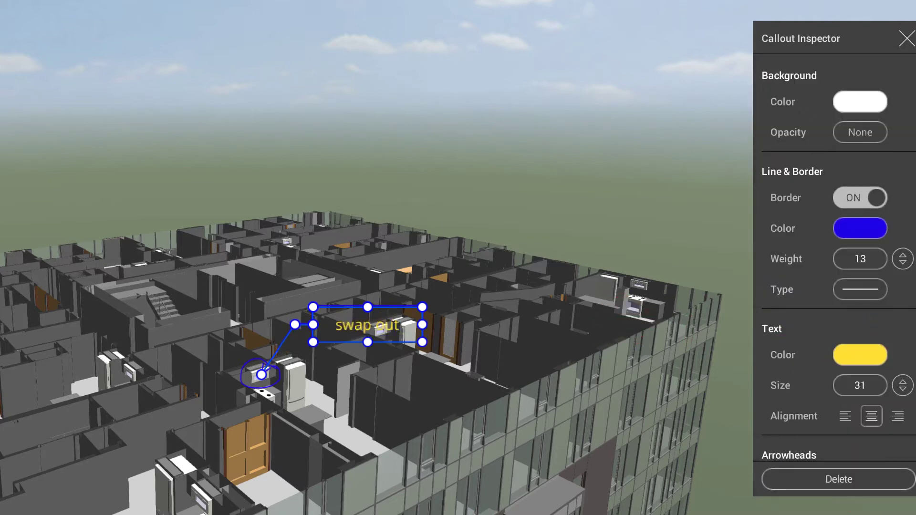
click(502, 436)
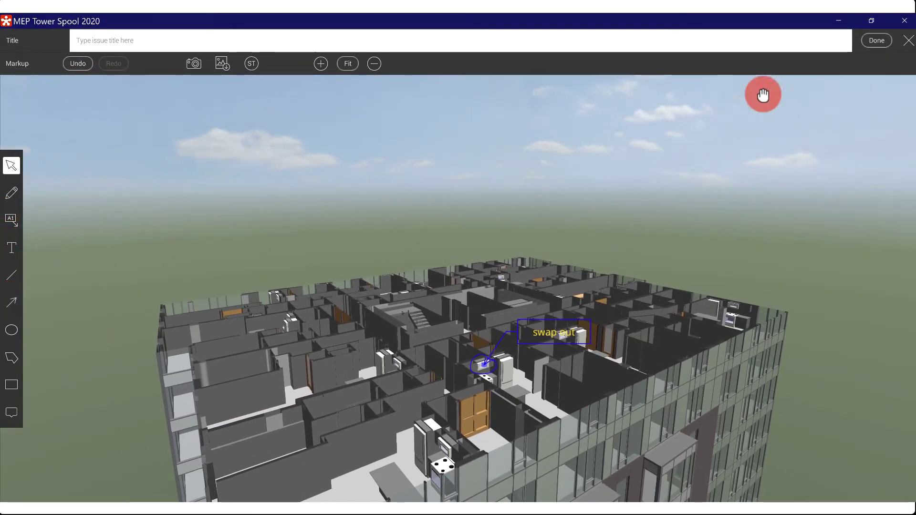
Title the issue 'Change Microwave', then cancel a webcam photo capture.
click(468, 41)
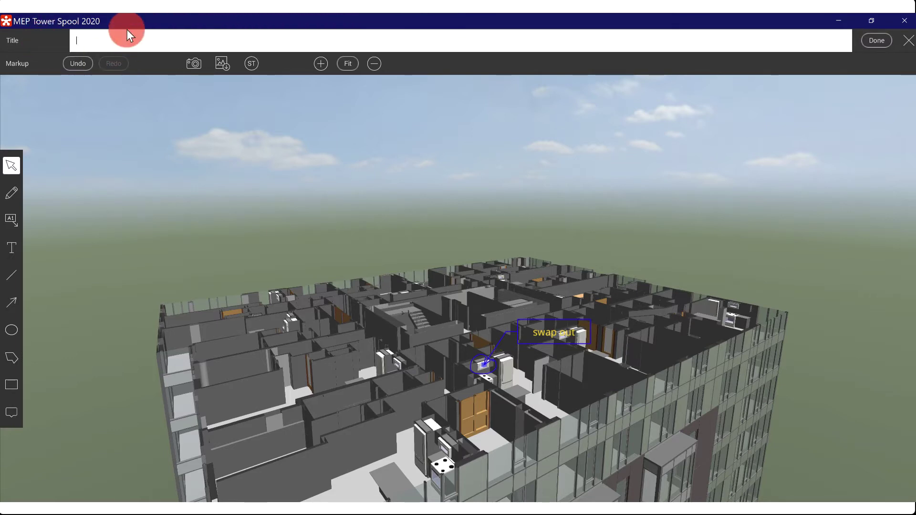
text(Change Microwa)
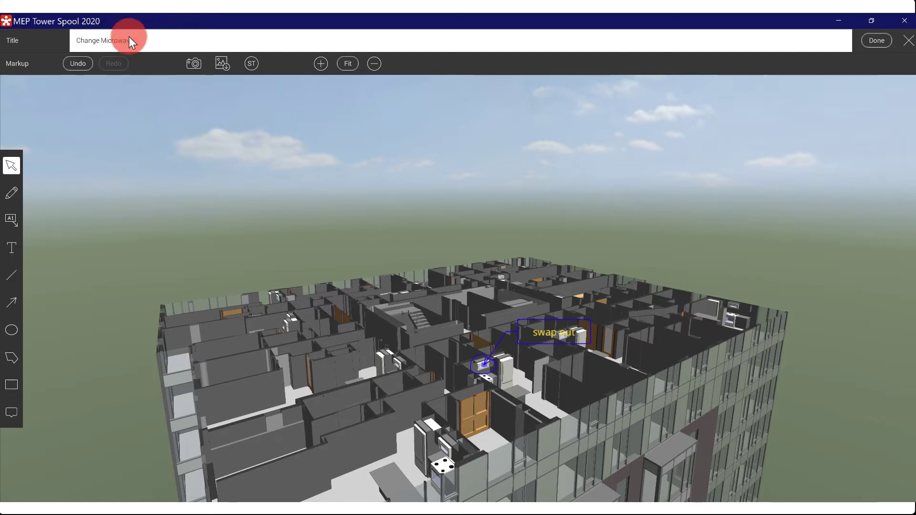
text(veve)
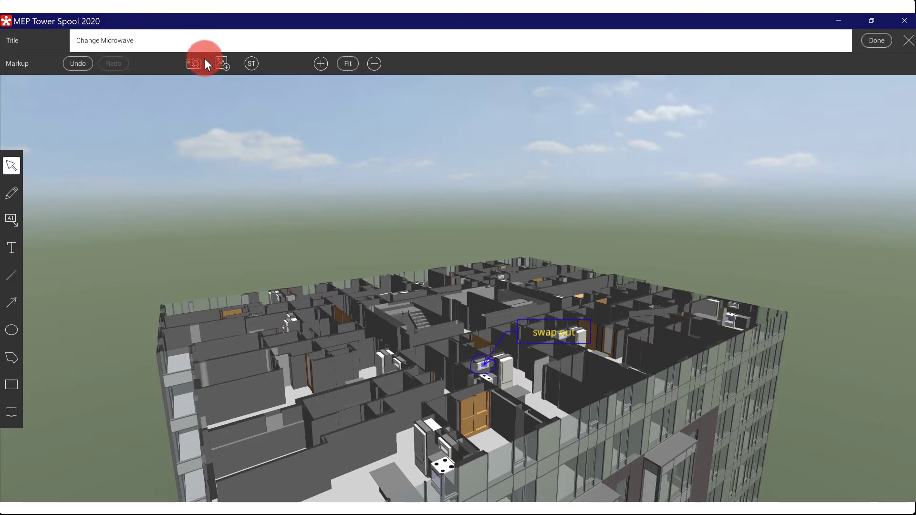
click(202, 63)
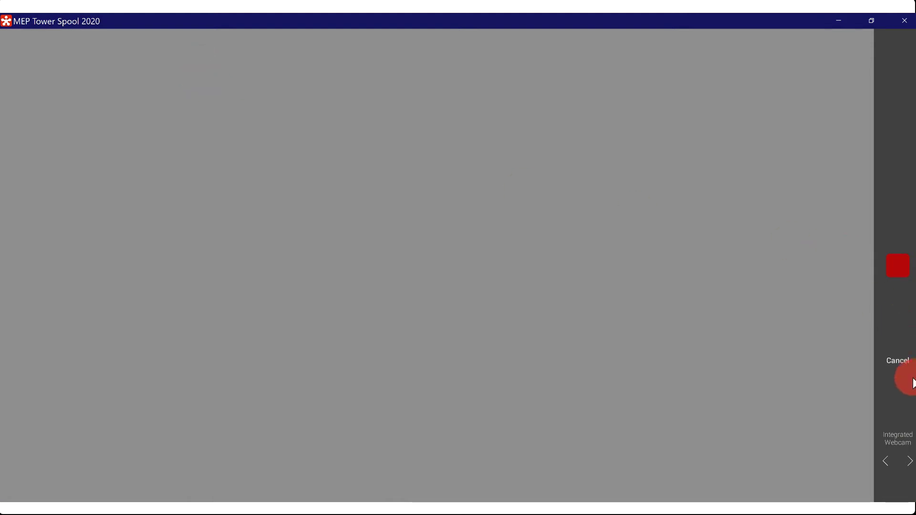
click(899, 362)
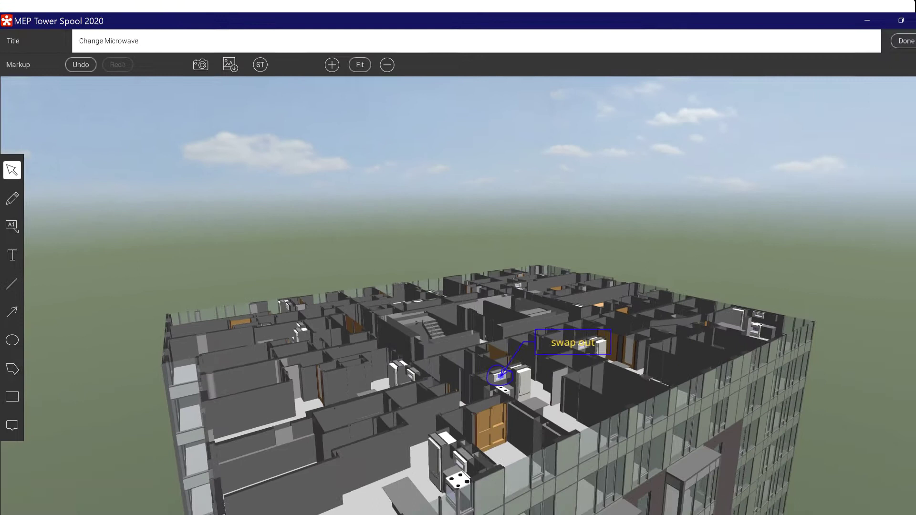
Save the issue markup and set the issue priority to Critical.
click(872, 42)
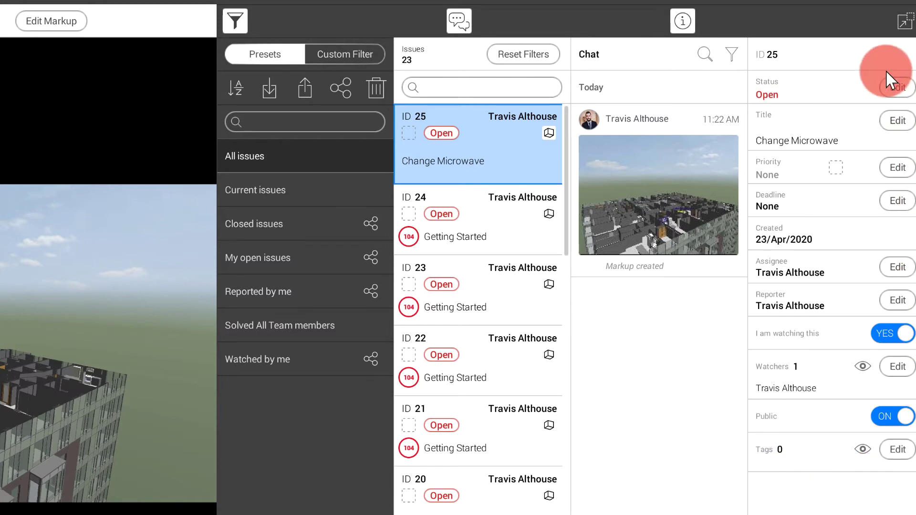
click(897, 168)
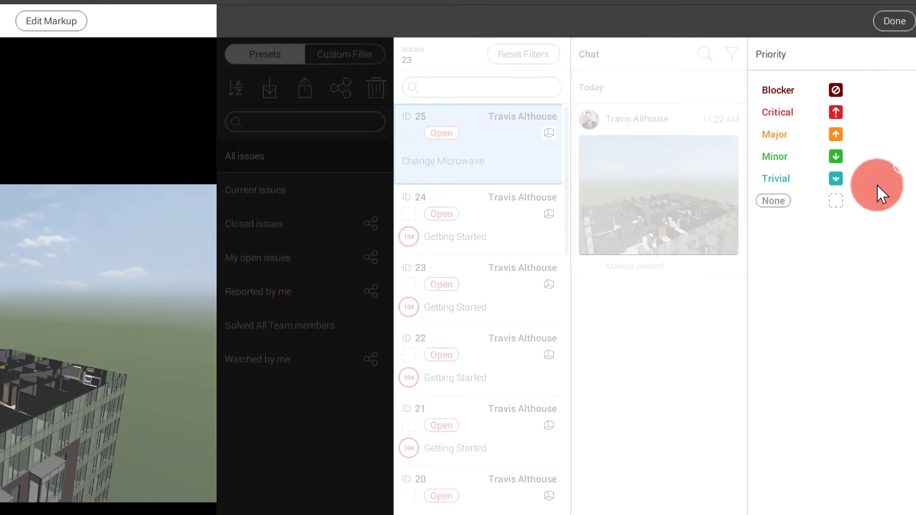
click(786, 111)
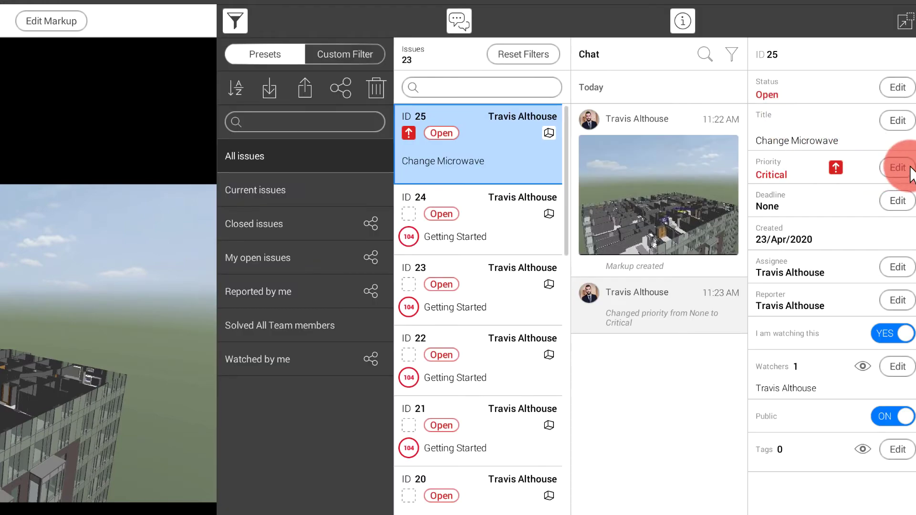
Set the issue deadline to 23 April 2020.
click(898, 201)
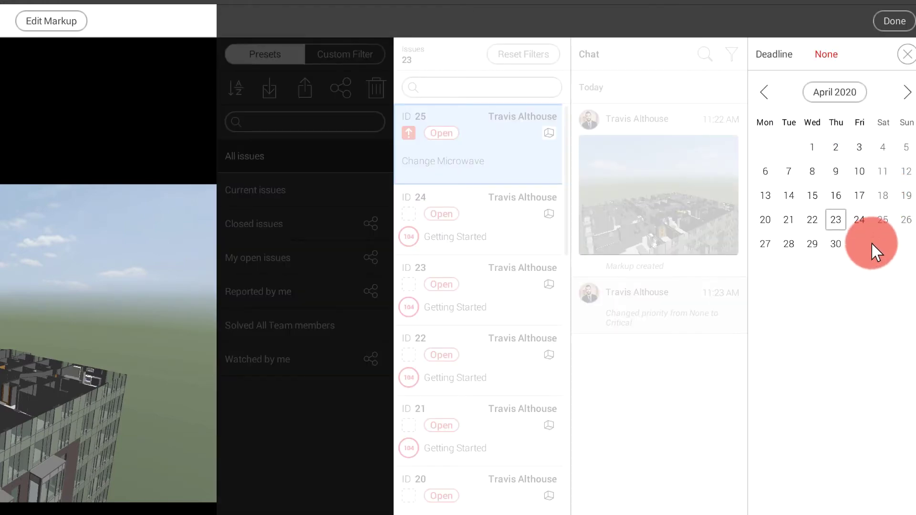
click(834, 221)
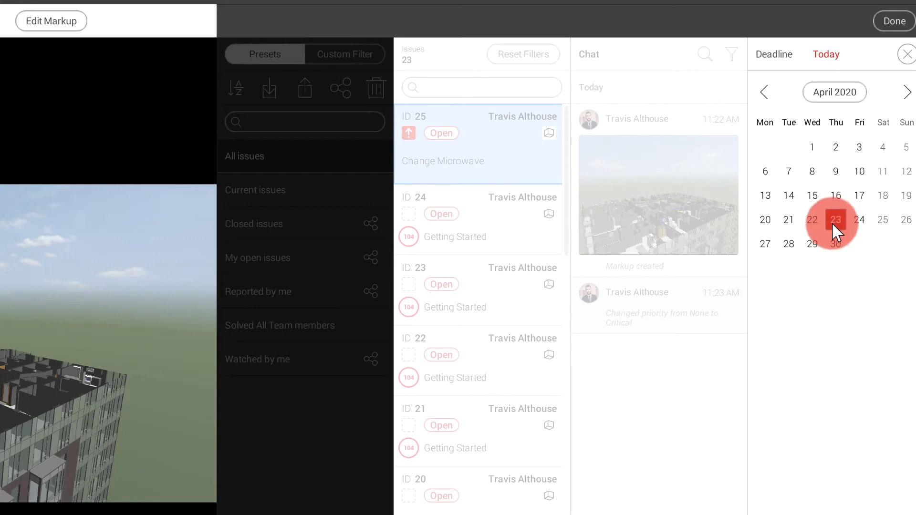
click(879, 26)
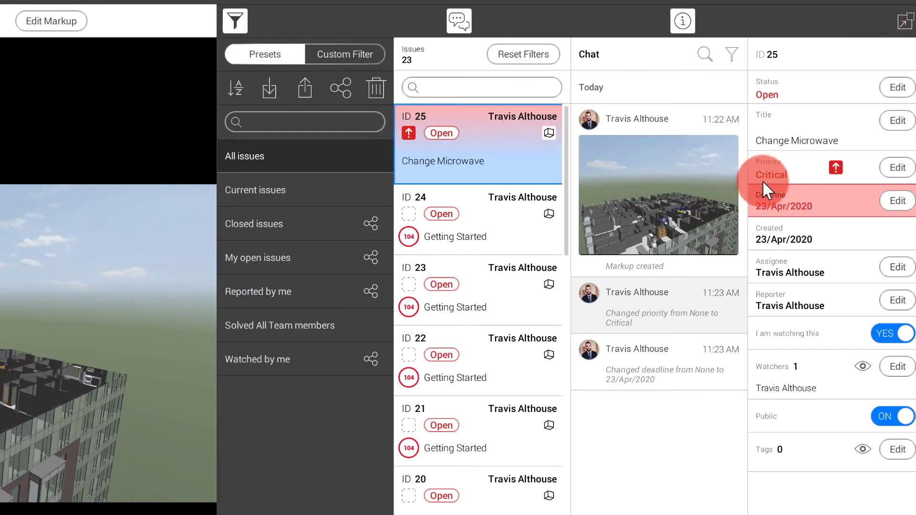
Assign issue 25 to another team member from the assignee list.
click(884, 173)
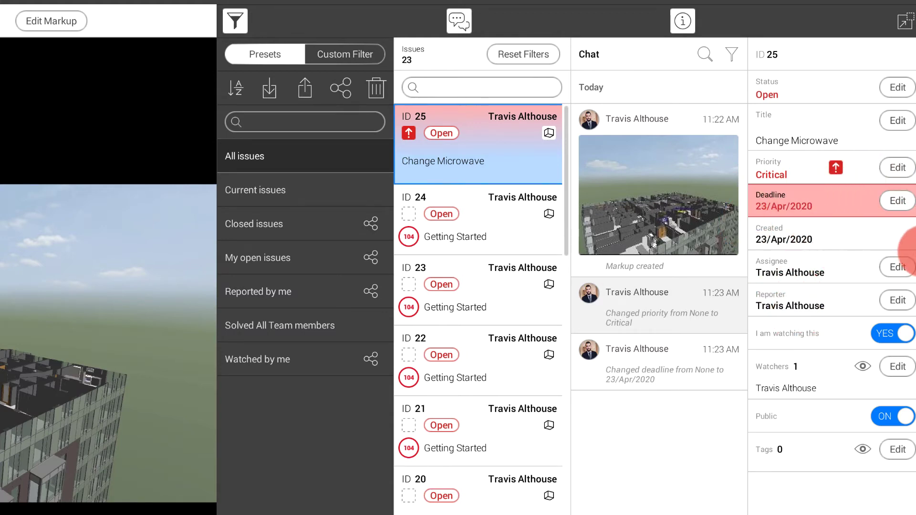
click(898, 266)
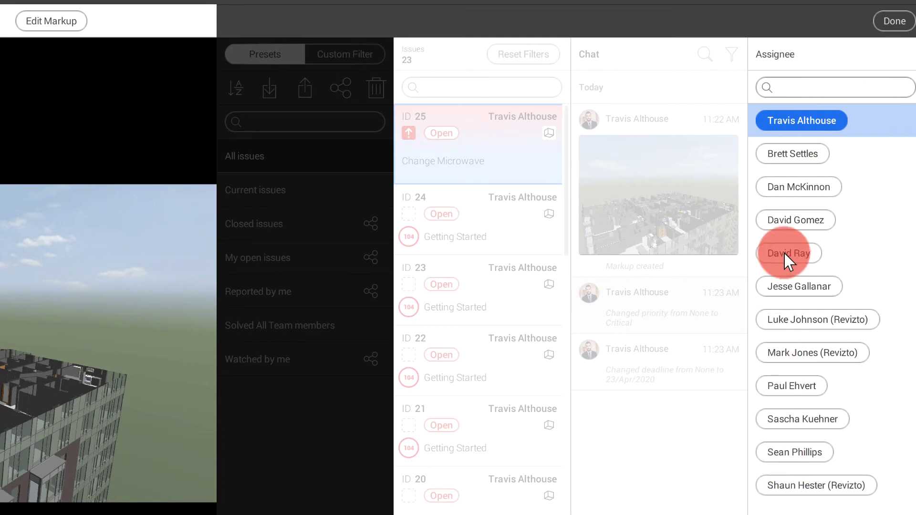
click(783, 149)
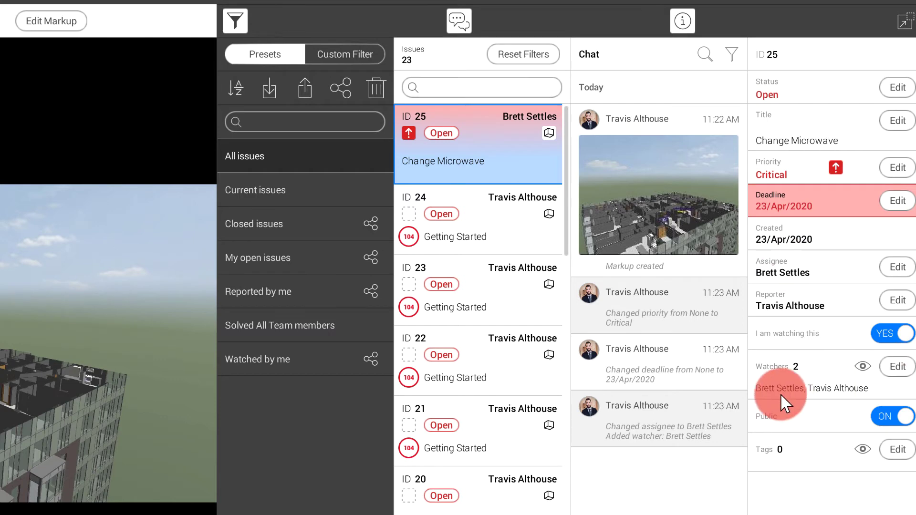
Select two more team members in the Watchers list and confirm, making four watchers.
click(898, 368)
click(792, 187)
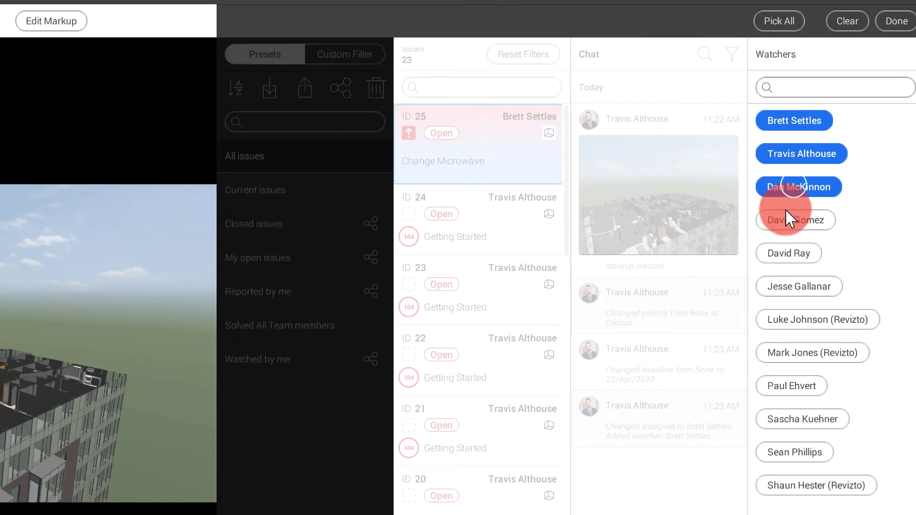
click(788, 219)
click(896, 22)
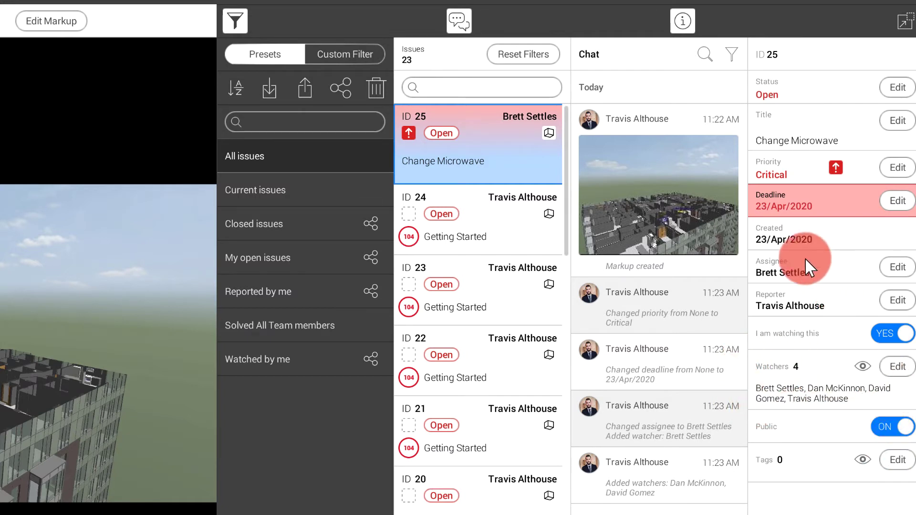
Toggle the issue Private and back to Public, then post 'Pressed wrong button' in chat.
click(896, 426)
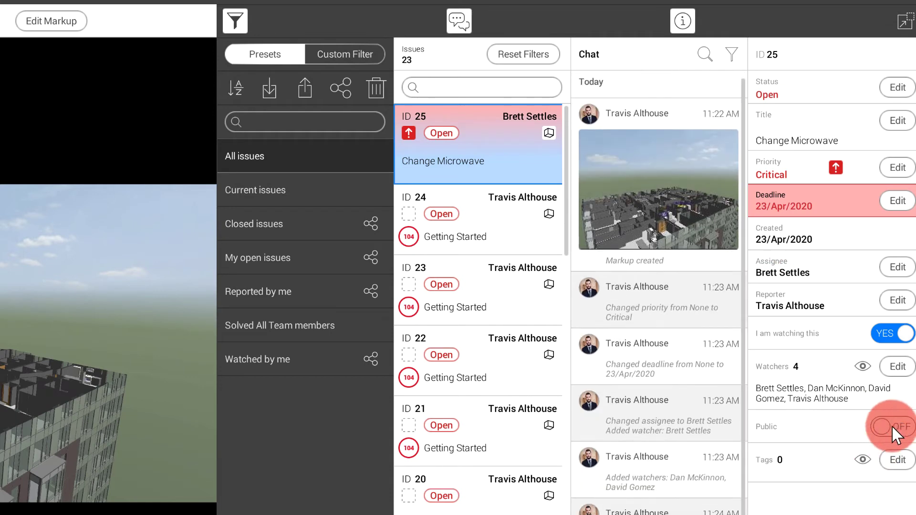
click(892, 426)
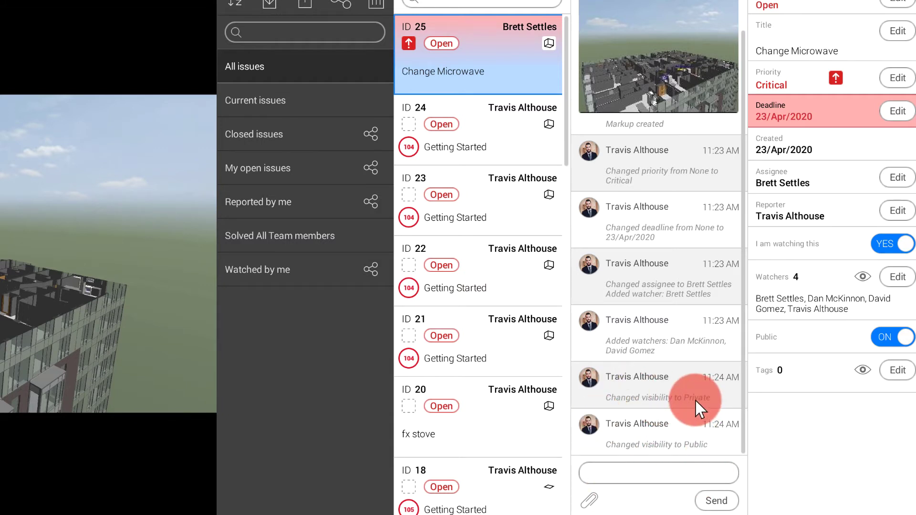
text(Pressed wrong button)
key(Return)
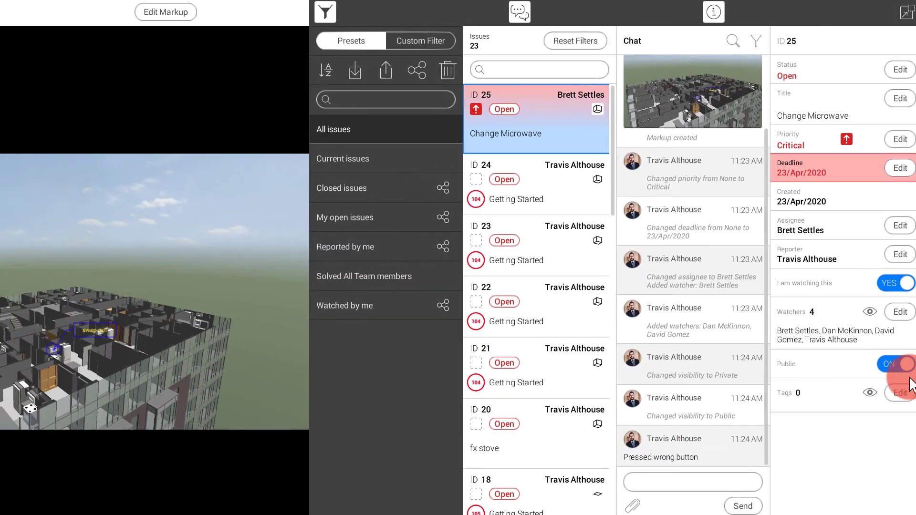
Create the tag 'change order 3' and apply it to issue 25.
click(902, 393)
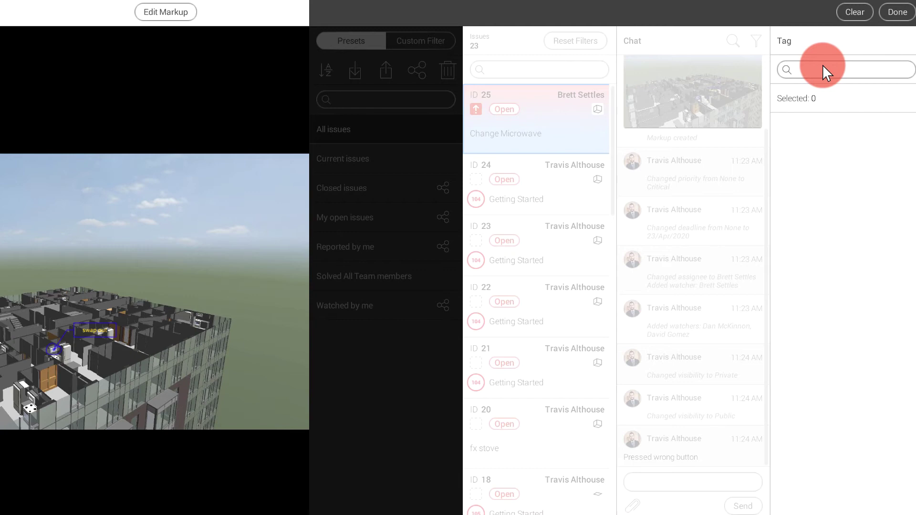
text(change order)
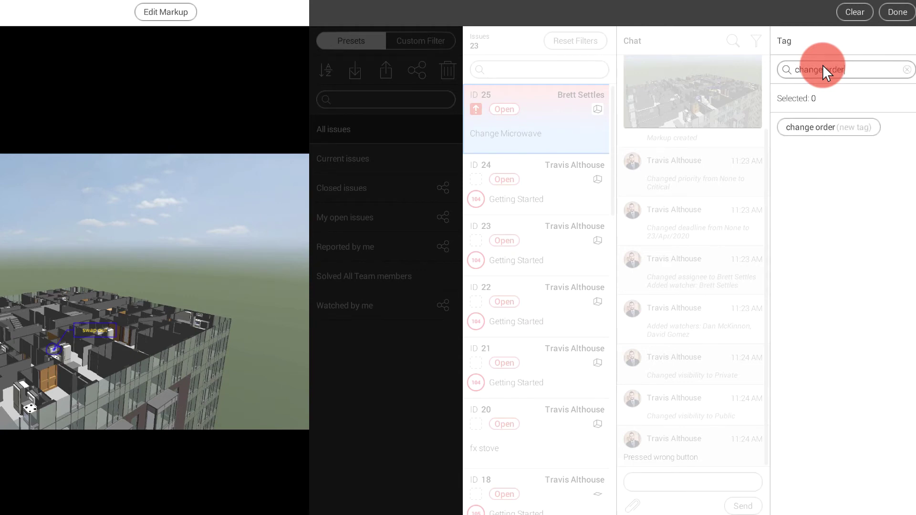
text( 3)
click(837, 141)
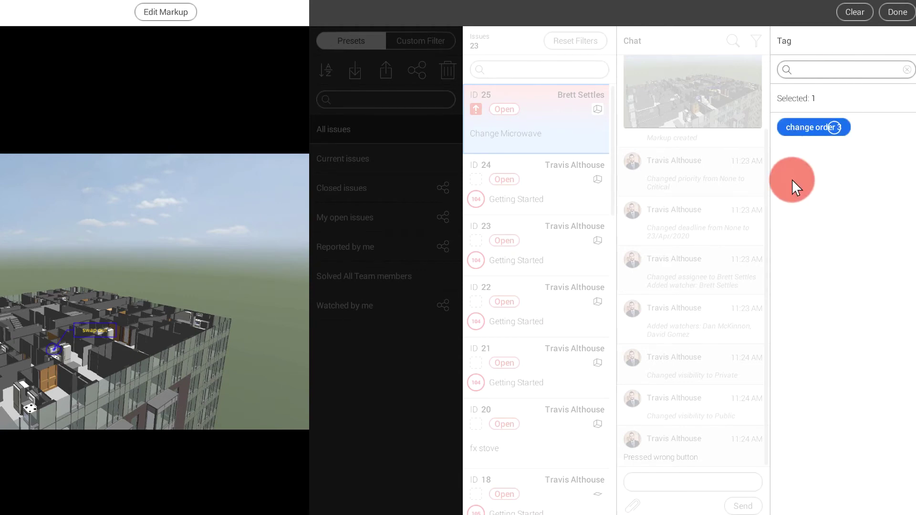
click(884, 13)
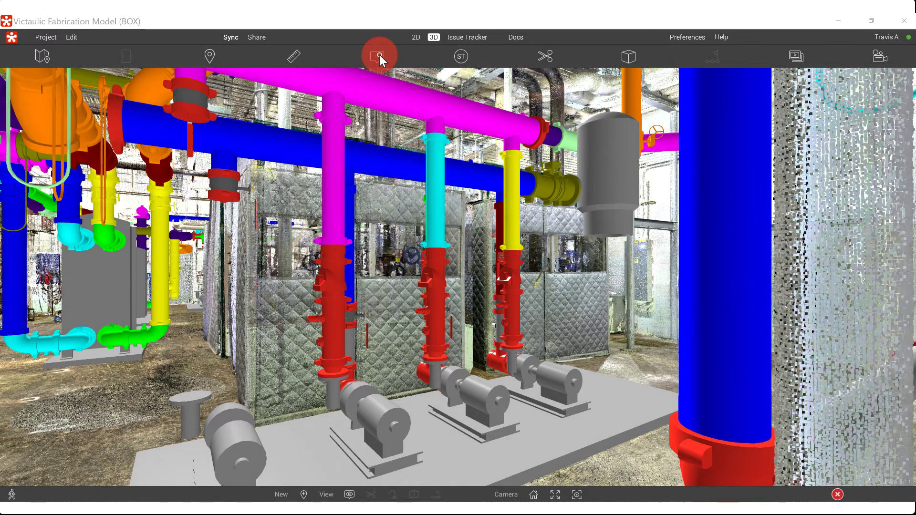
Start a new issue and place its pin on the left red pipe.
click(380, 55)
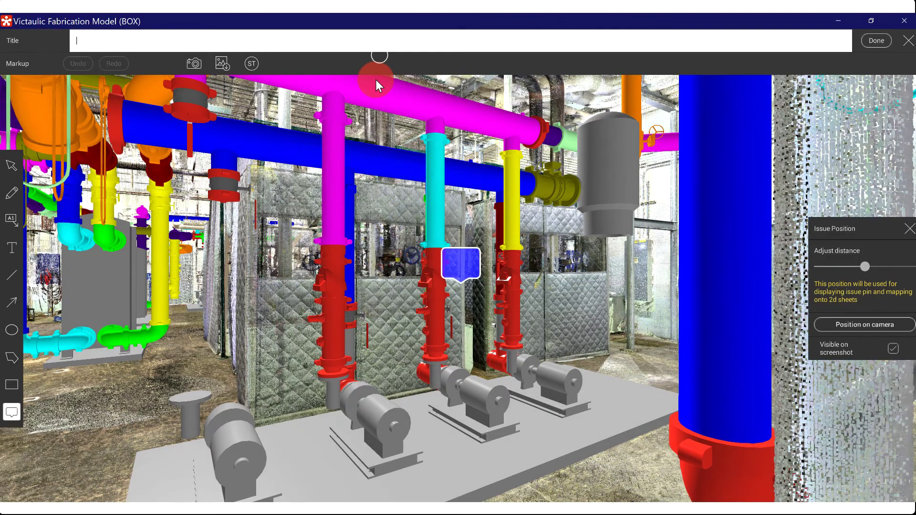
click(460, 261)
drag(398, 271, 445, 299)
click(376, 302)
drag(377, 302, 351, 304)
click(113, 22)
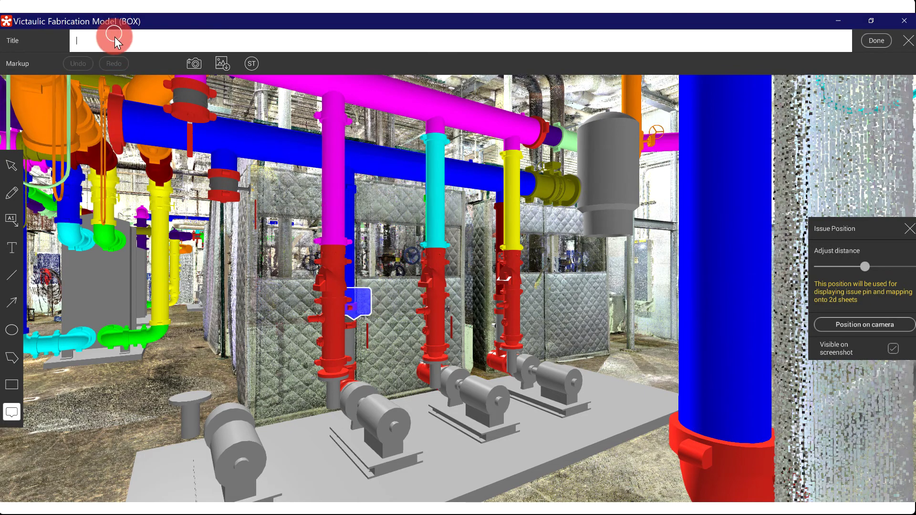
Title the issue 'fix valve', circle the valve with a blue freehand loop, and save.
text(fix valve)
click(591, 291)
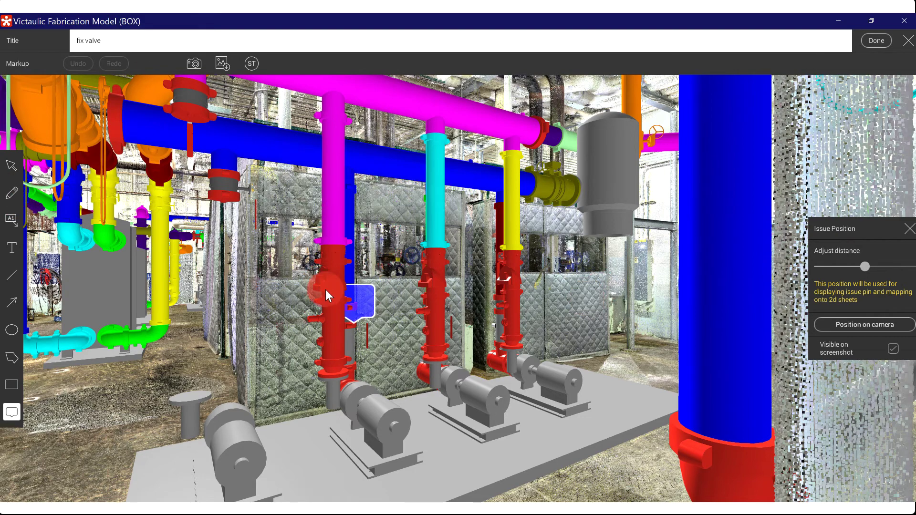
click(11, 193)
mouse_move(352, 300)
mouse_down()
mouse_move(324, 319)
mouse_move(376, 327)
mouse_move(372, 303)
mouse_move(400, 247)
mouse_up()
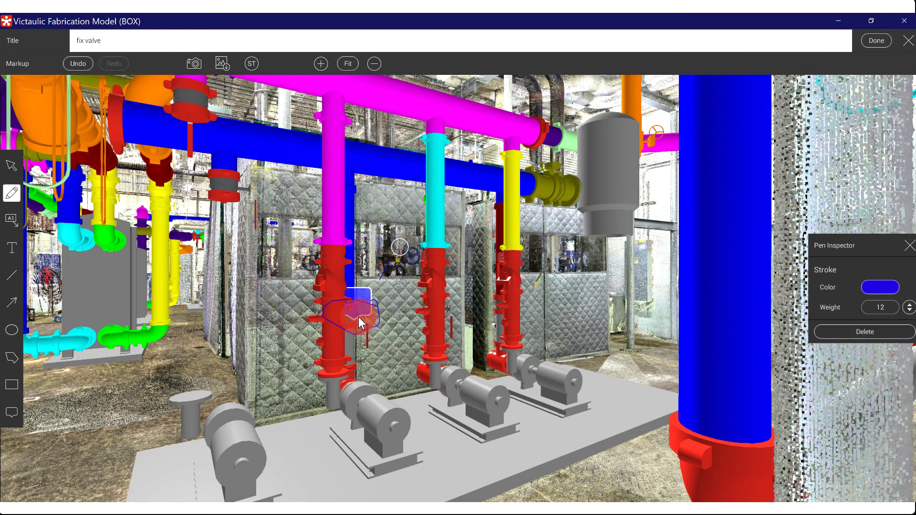
click(404, 317)
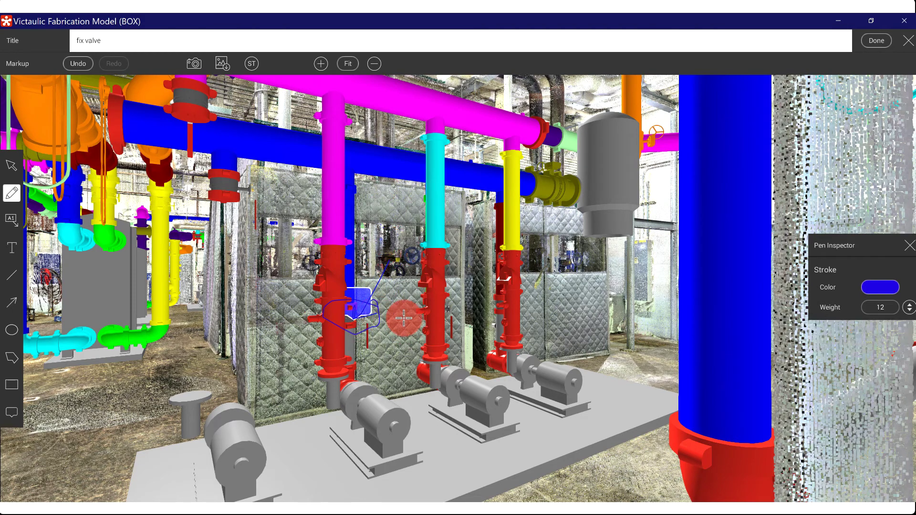
click(878, 42)
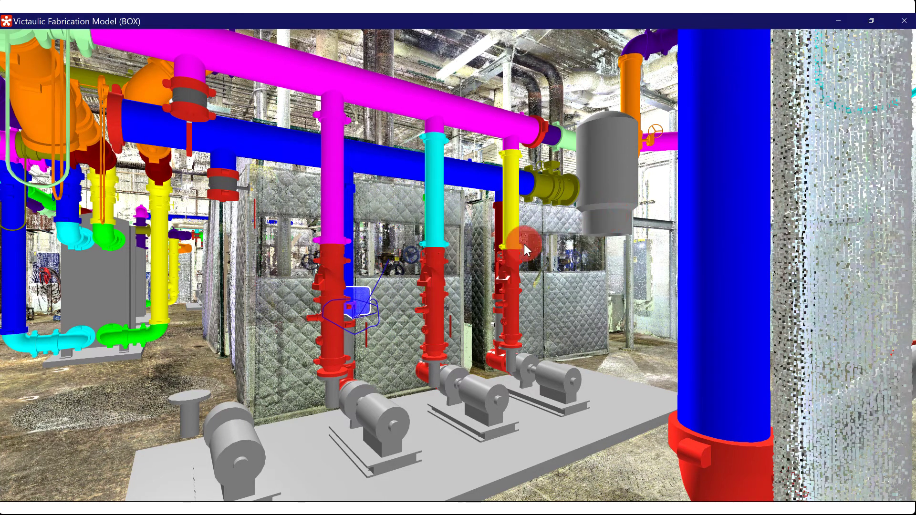
click(637, 148)
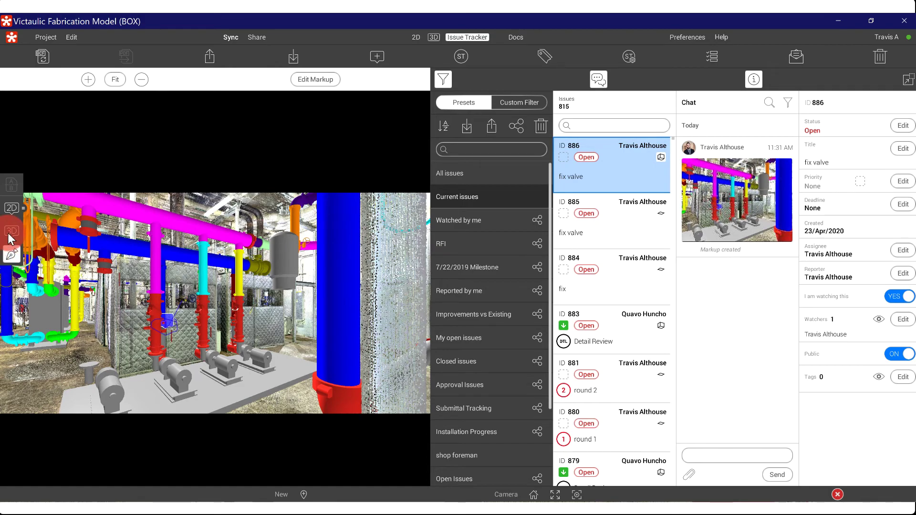
click(11, 232)
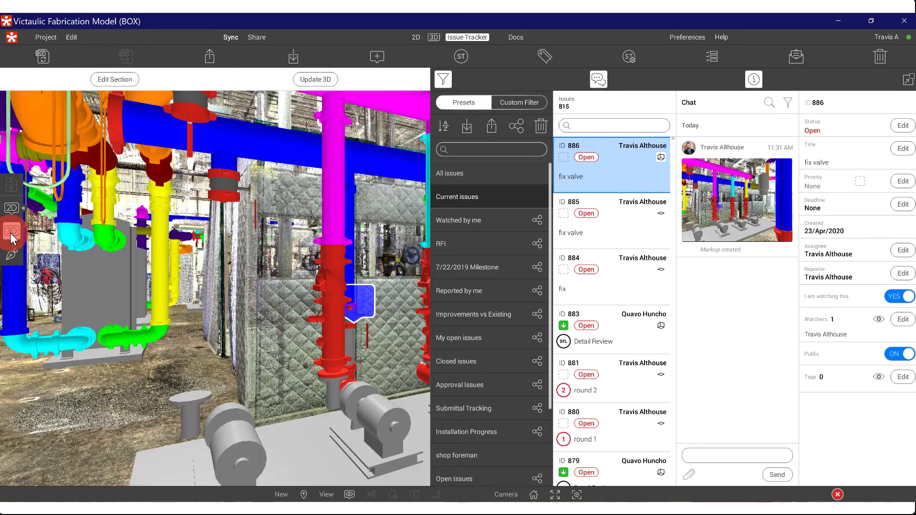
drag(313, 380, 11, 251)
click(10, 250)
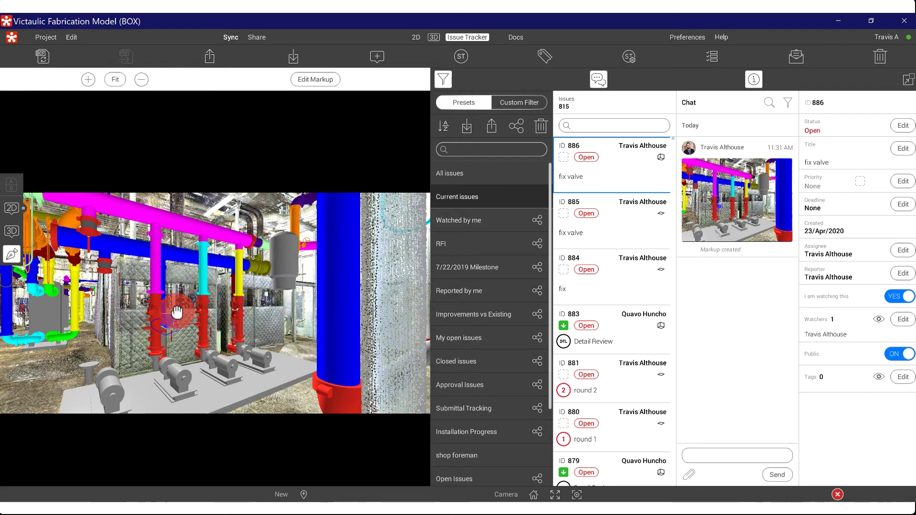
click(177, 313)
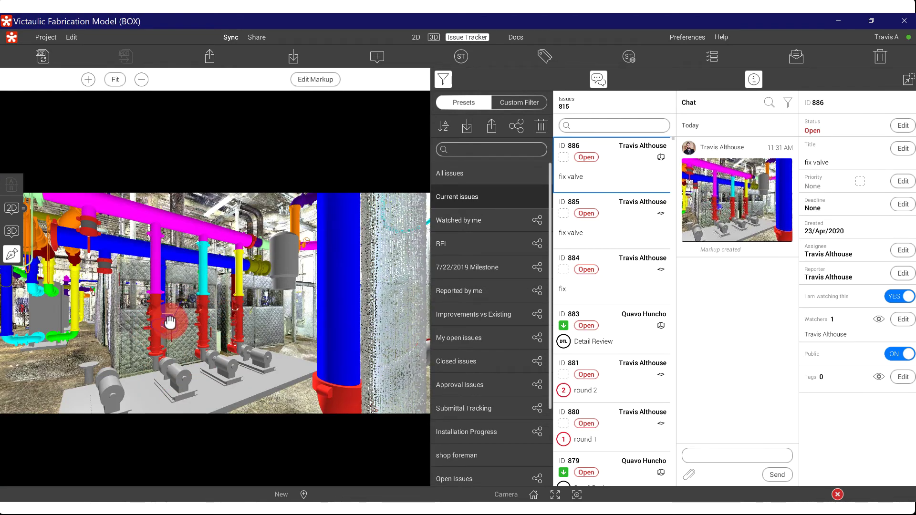
Switch to the 2D CHWS piping layout sheet and widen the issue cluster radius.
click(11, 208)
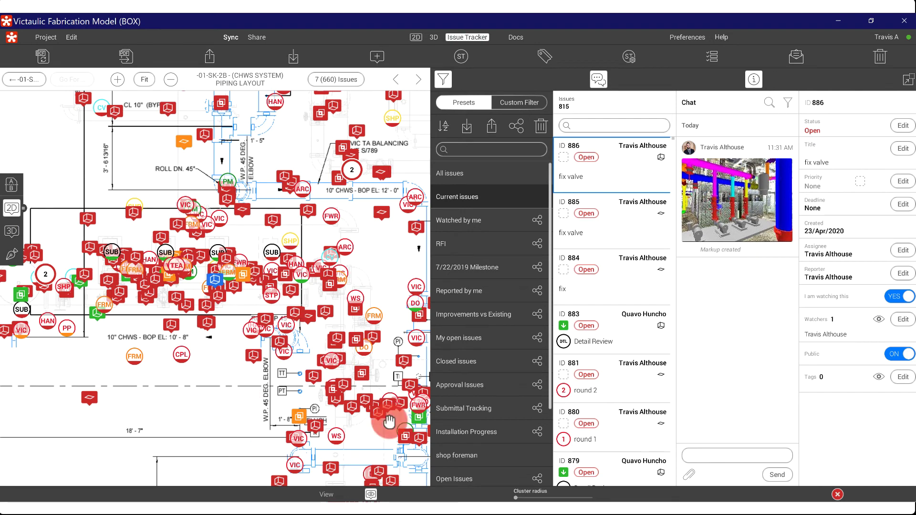
click(600, 139)
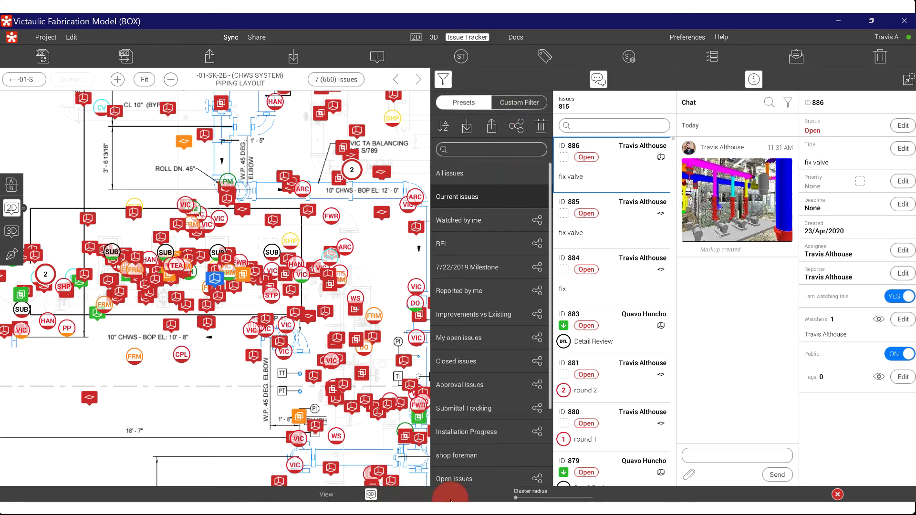
drag(537, 499, 585, 499)
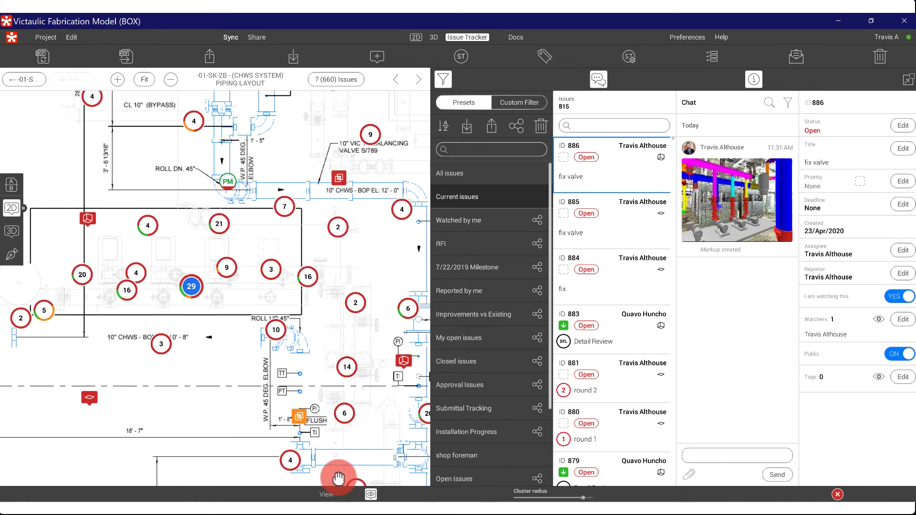
drag(250, 370, 358, 404)
Drill into the 29-issue cluster, then the 4-issue cluster, and reduce the cluster radius.
click(293, 309)
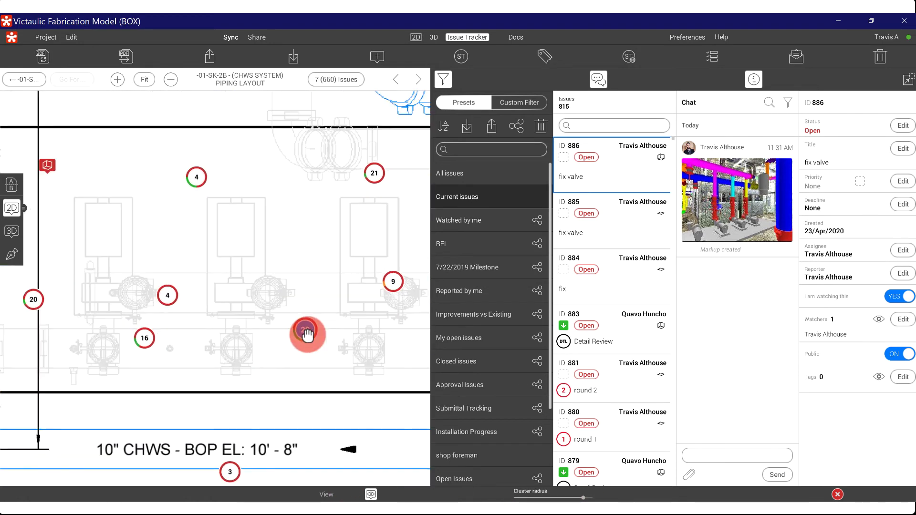
click(364, 354)
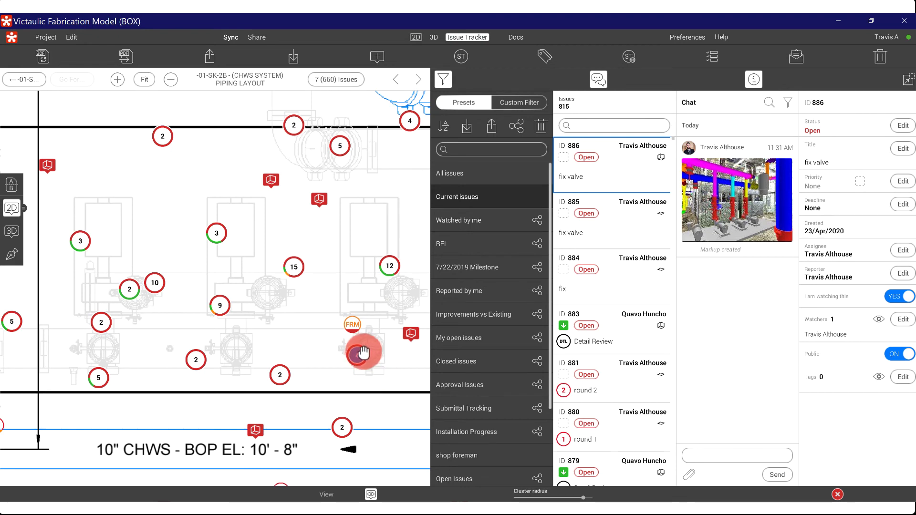
drag(378, 388, 268, 387)
click(262, 354)
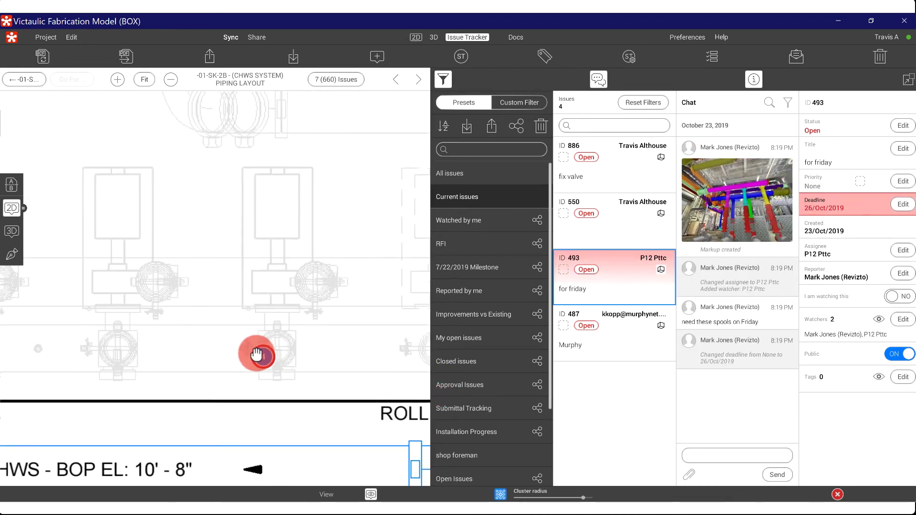
drag(583, 497, 516, 498)
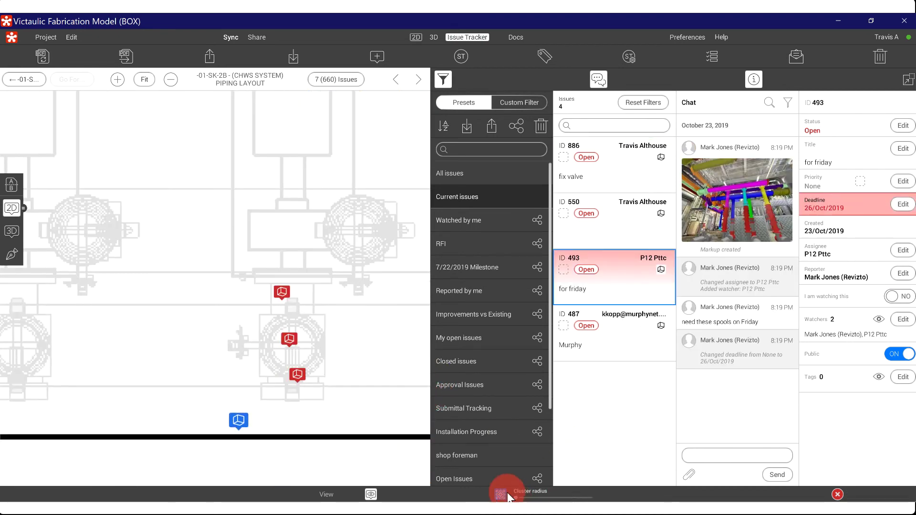
scroll(344, 385, down, 2)
drag(341, 409, 299, 355)
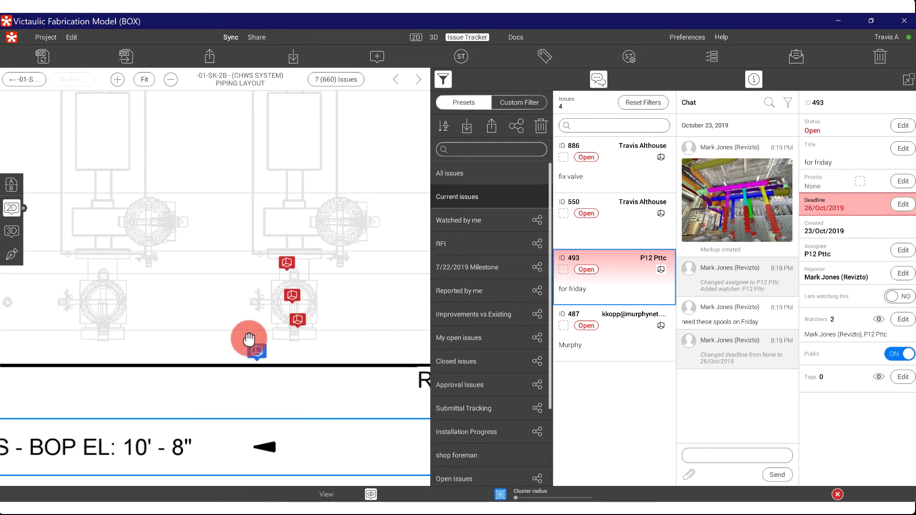
scroll(331, 360, down, 3)
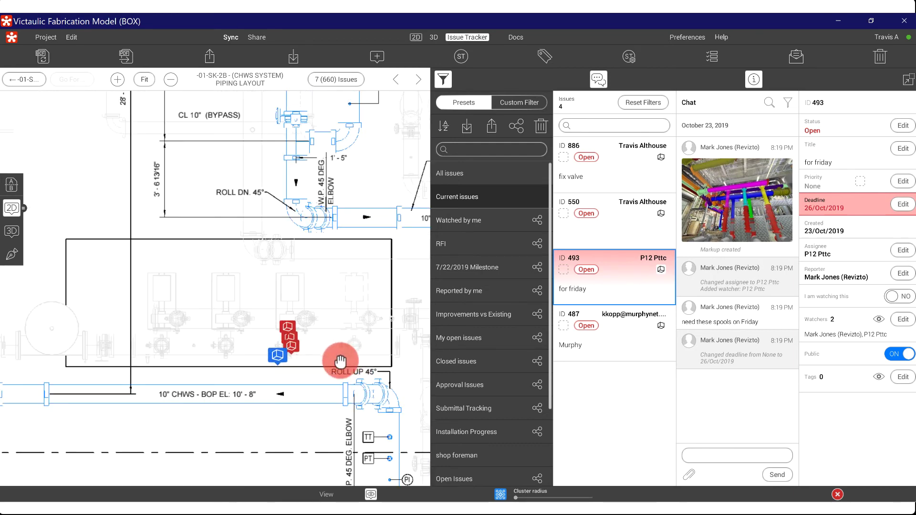
Load the -01-SK-1A PAD & EQUIPMENT LAYOUT sheet.
click(23, 208)
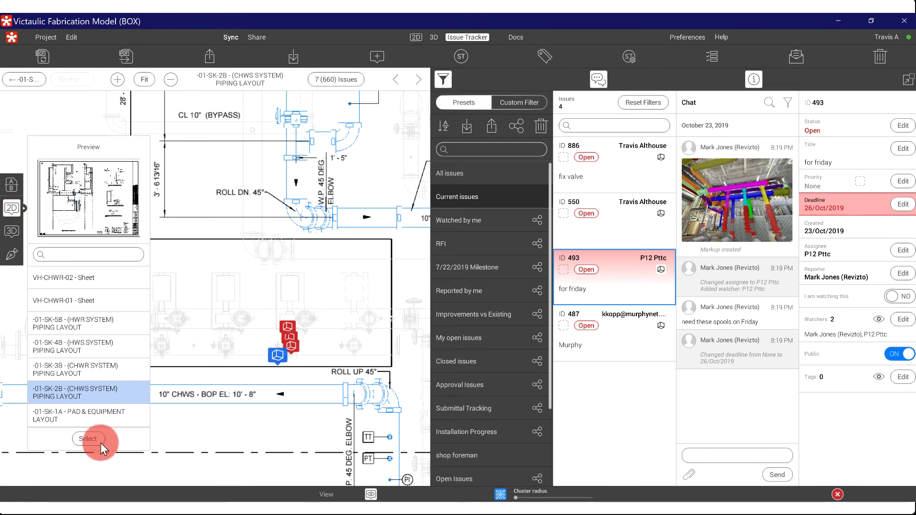
click(89, 416)
click(82, 437)
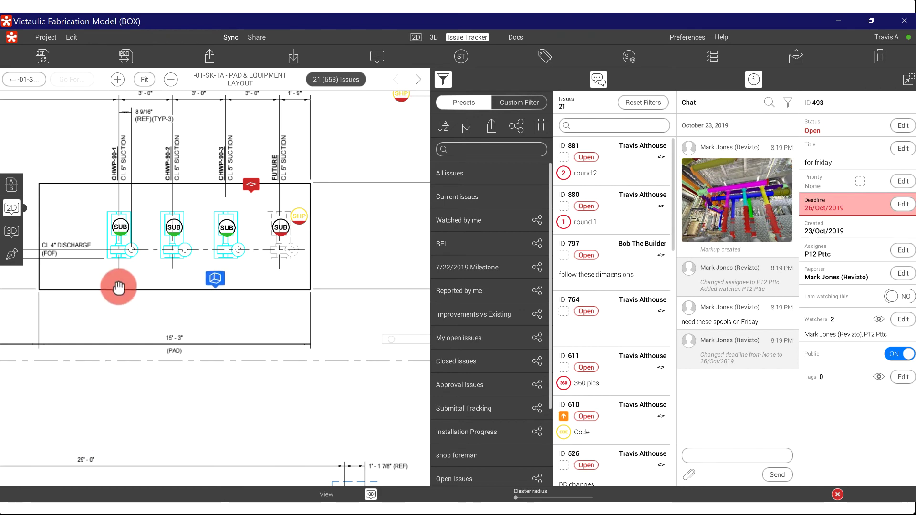
Switch to the VH-CHWR-02 - Sheet drawing, which shows no matching issues.
click(23, 207)
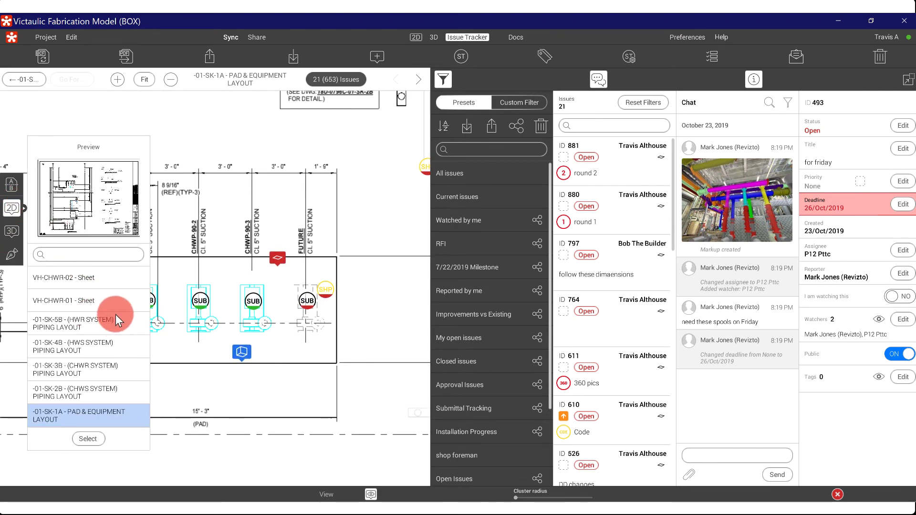
click(91, 279)
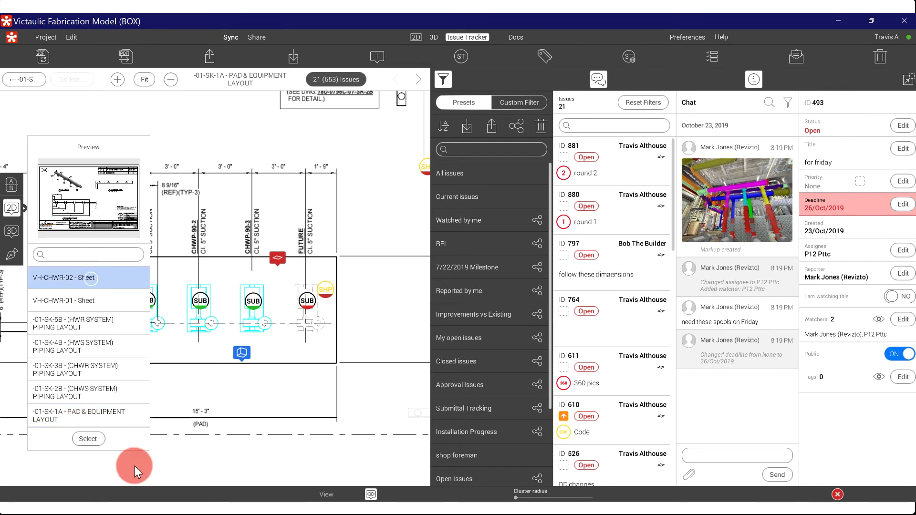
click(89, 439)
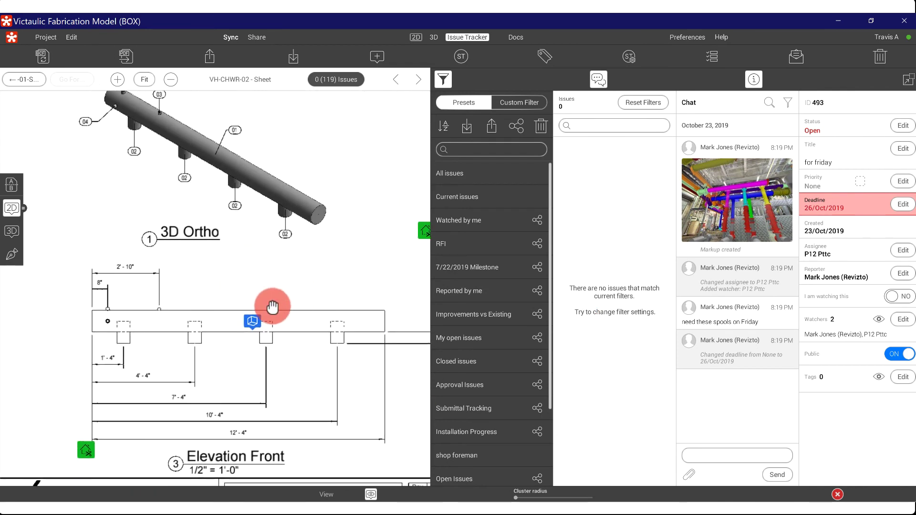
scroll(285, 306, down, 3)
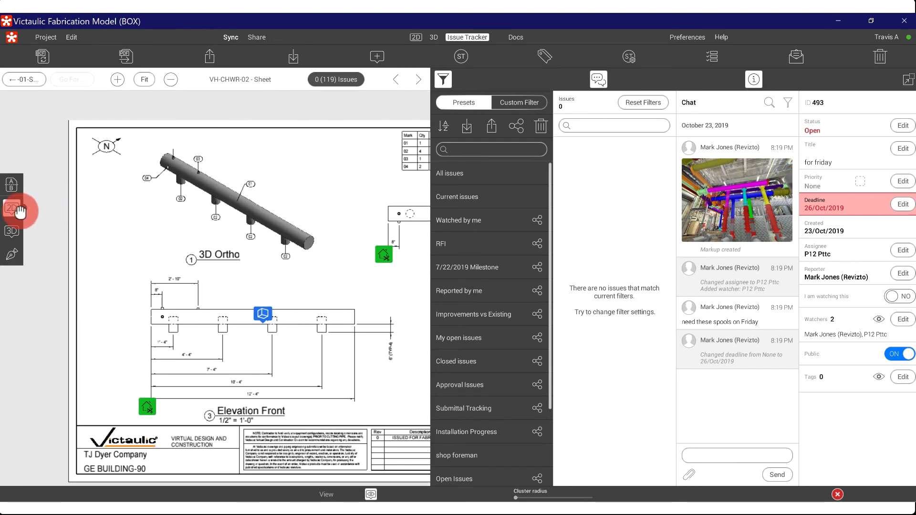
click(21, 211)
click(267, 325)
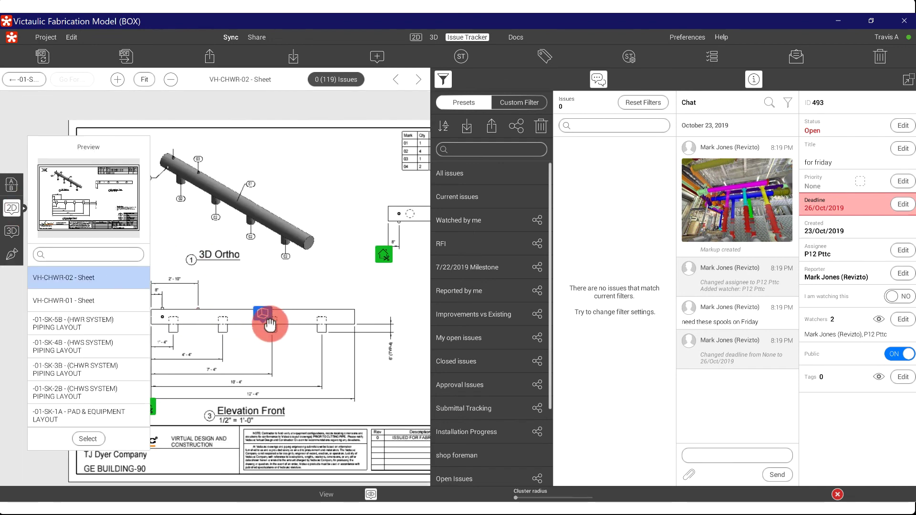
Load the VH-CHWR-01 - Sheet drawing and zoom out to view the full sheet.
click(68, 309)
click(88, 438)
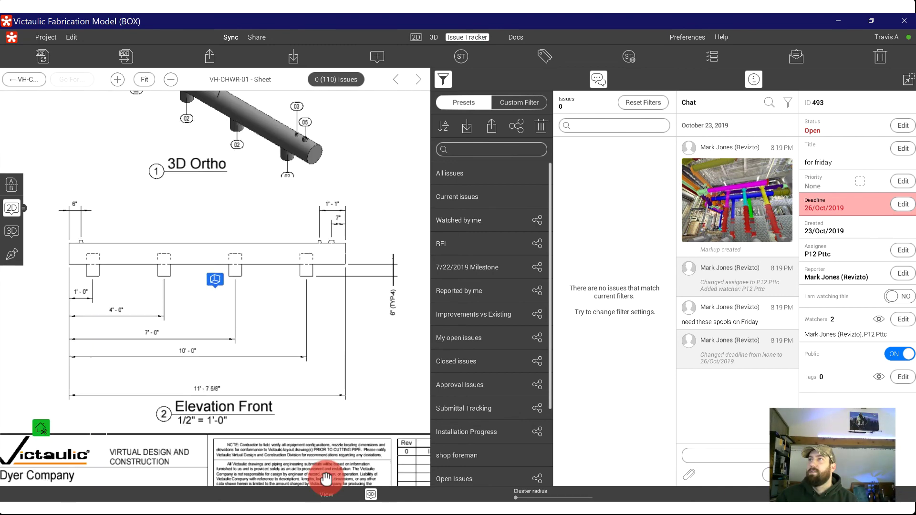
mouse_move(331, 360)
mouse_down()
mouse_move(343, 409)
mouse_move(205, 377)
mouse_move(186, 389)
mouse_up()
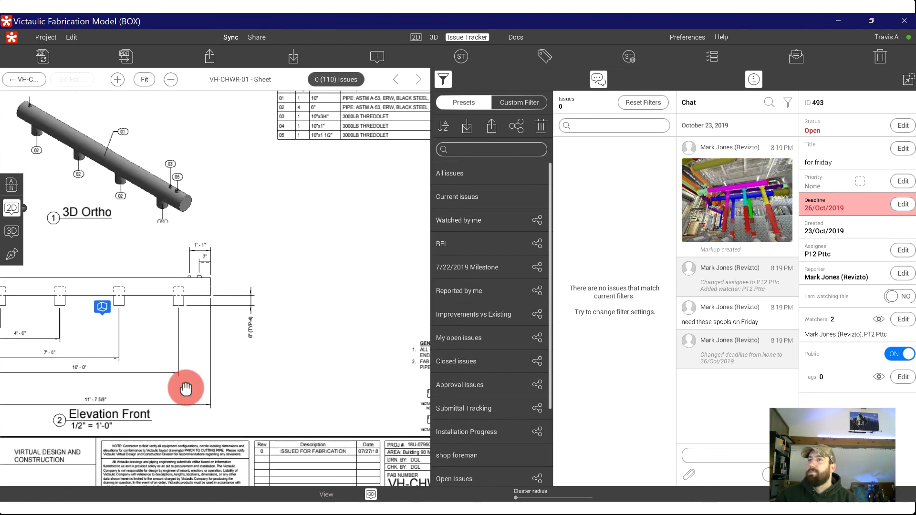
scroll(186, 389, down, 3)
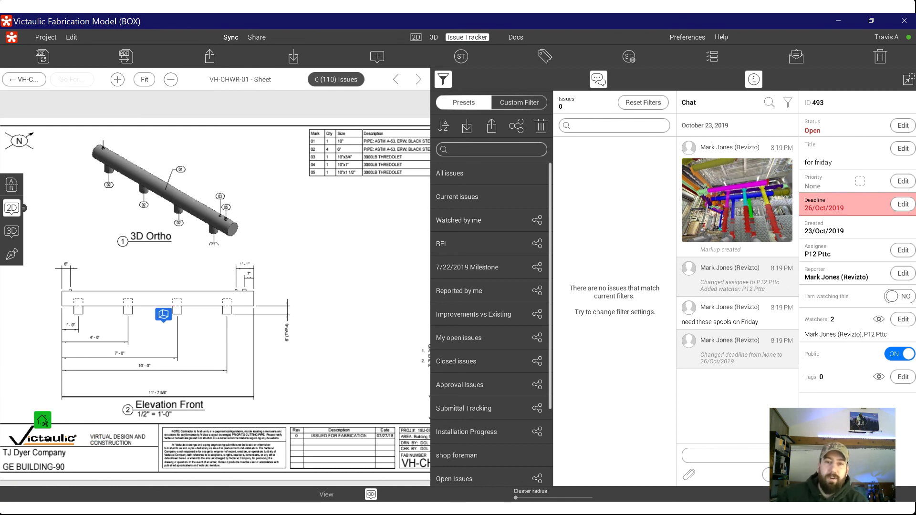